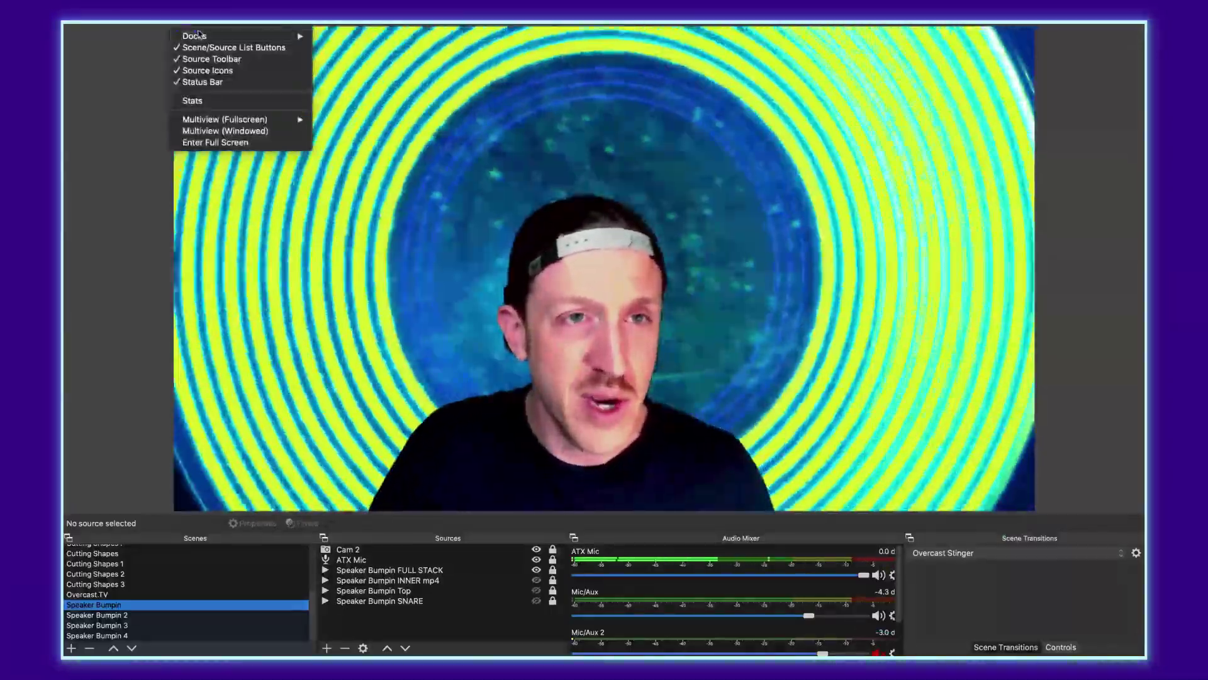
Add a new Stinger scene transition named 'Speaker Bumpin Transition'.
mouse_move(199, 36)
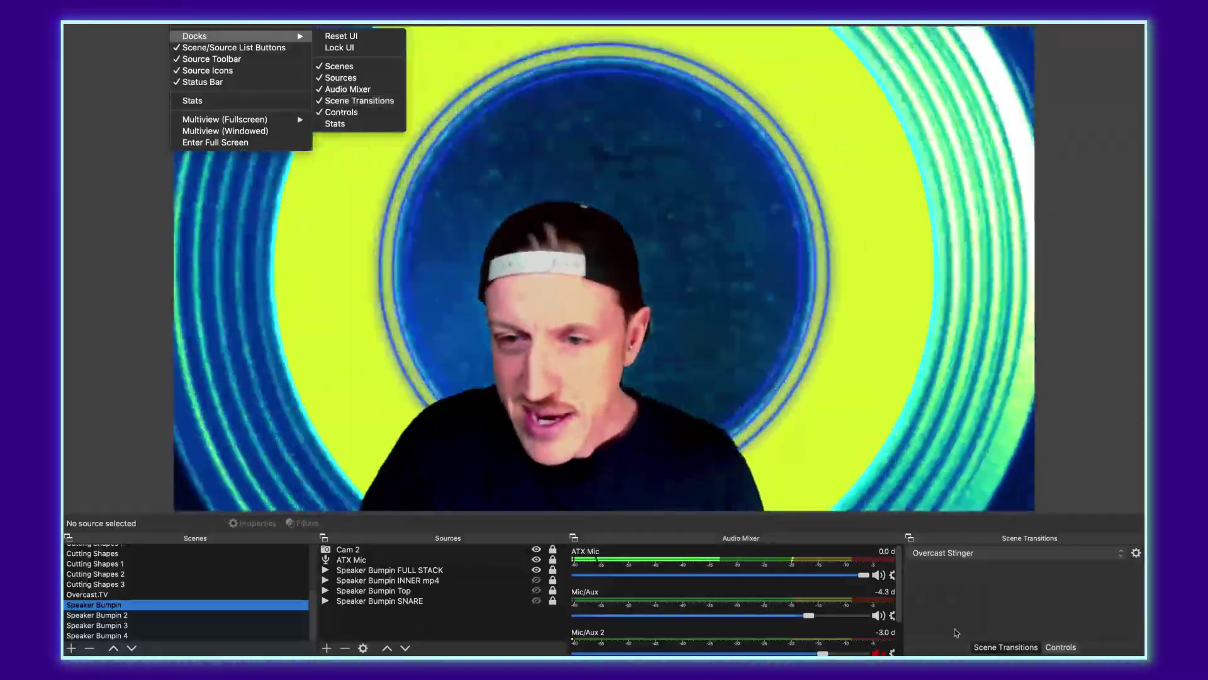
click(958, 602)
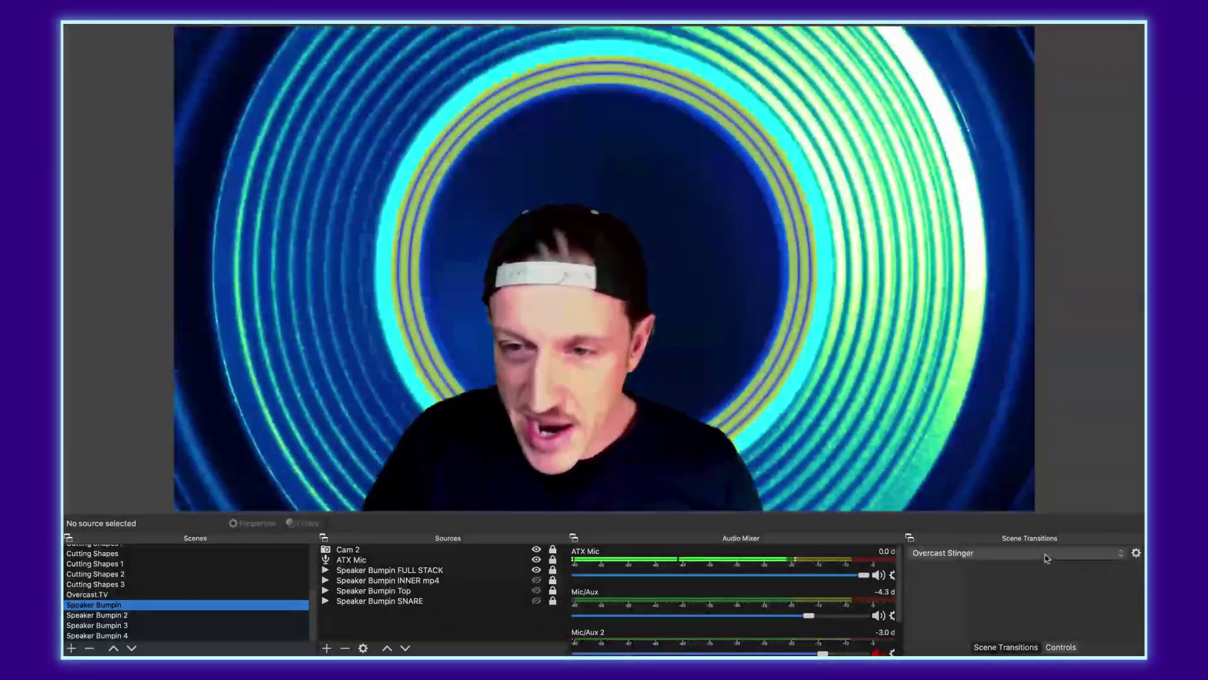
click(1005, 551)
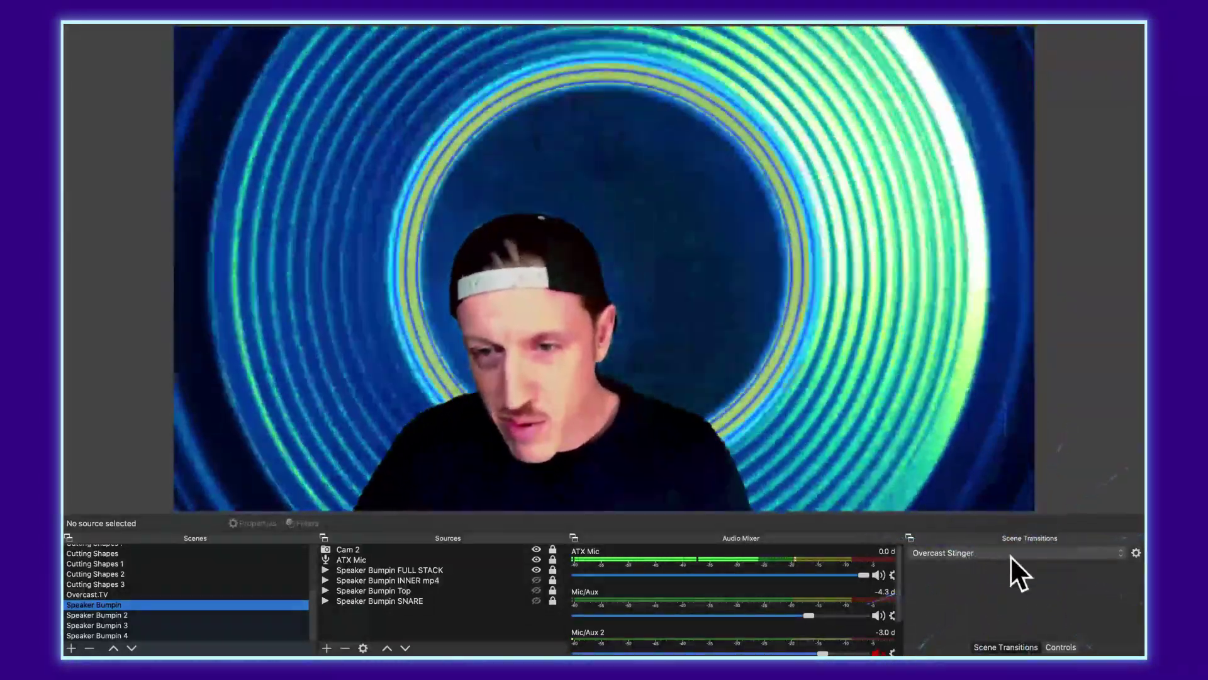
click(1011, 553)
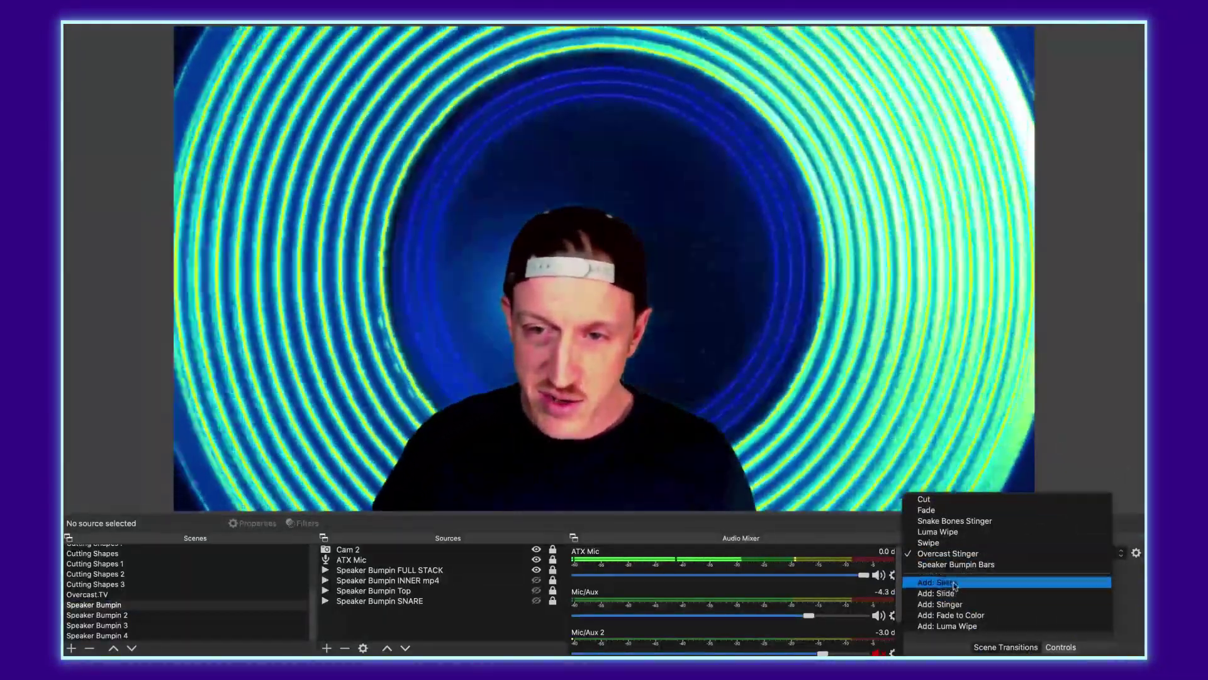
click(954, 604)
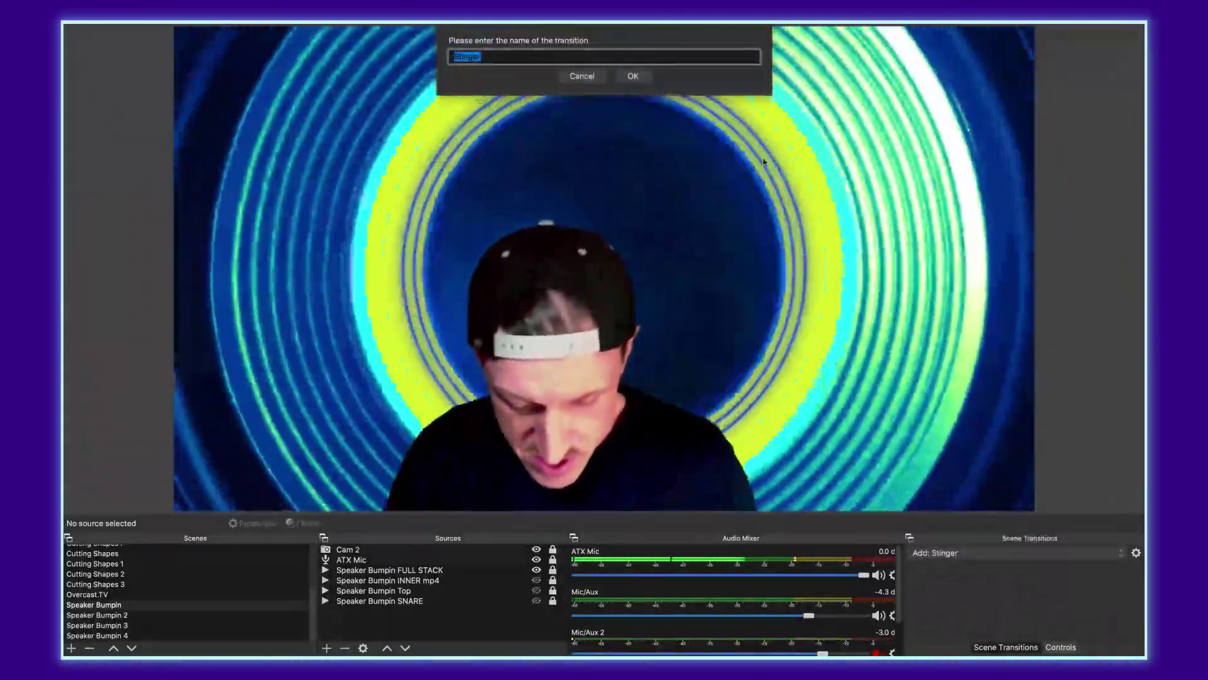
text(Speaker B)
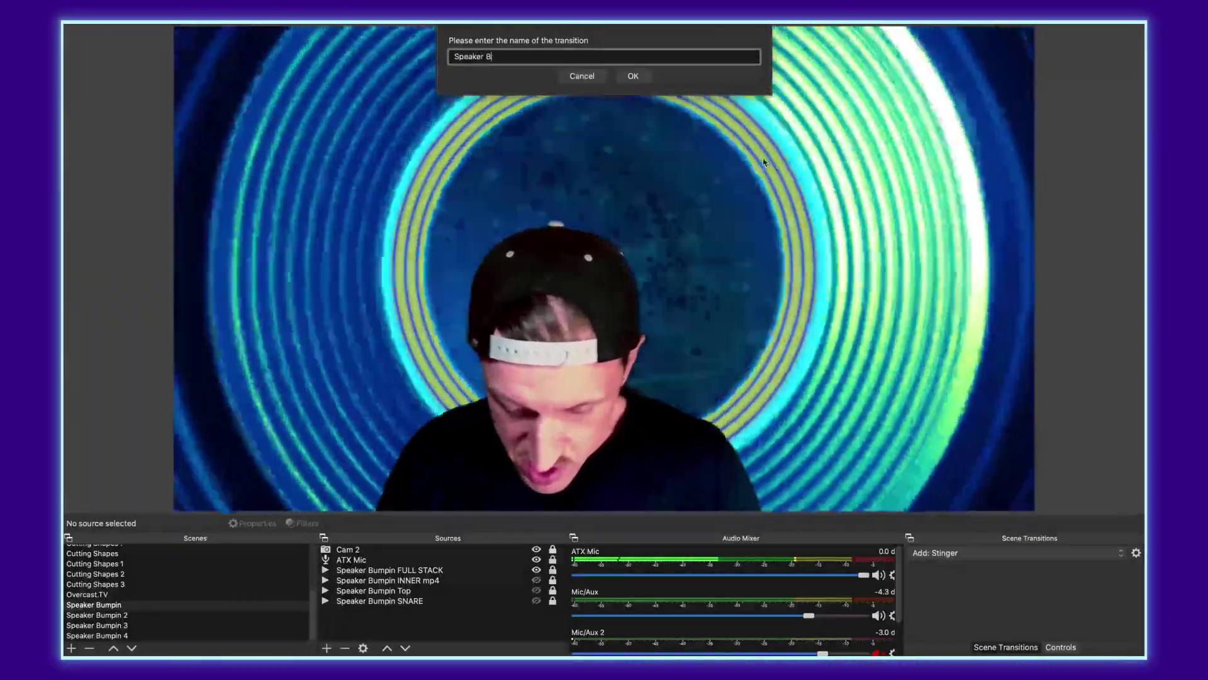
text(umpin Transition)
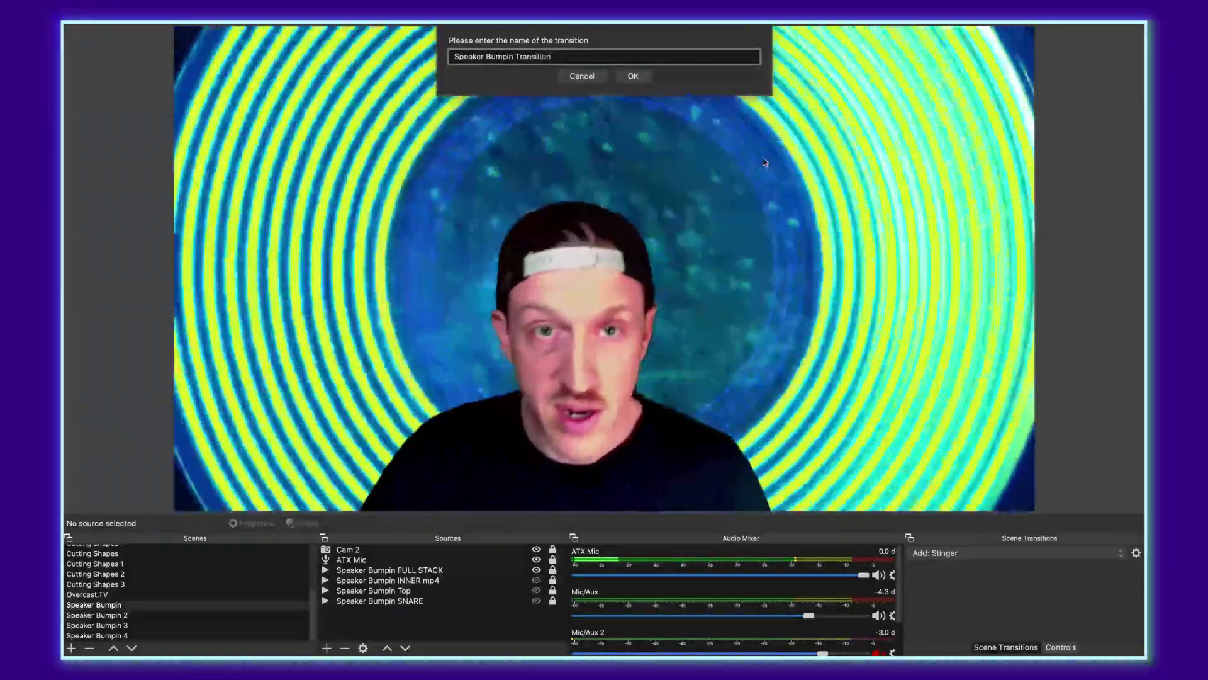
Confirm the transition name and set its Transition Point to 1000 ms.
click(634, 76)
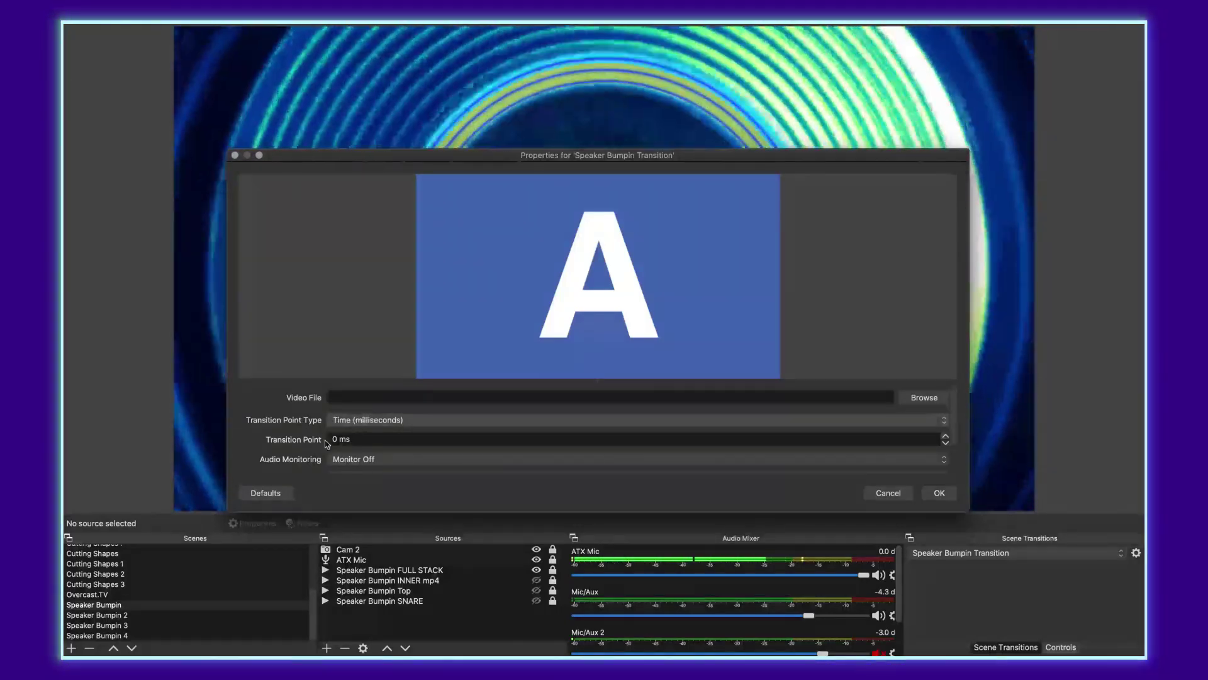
click(332, 439)
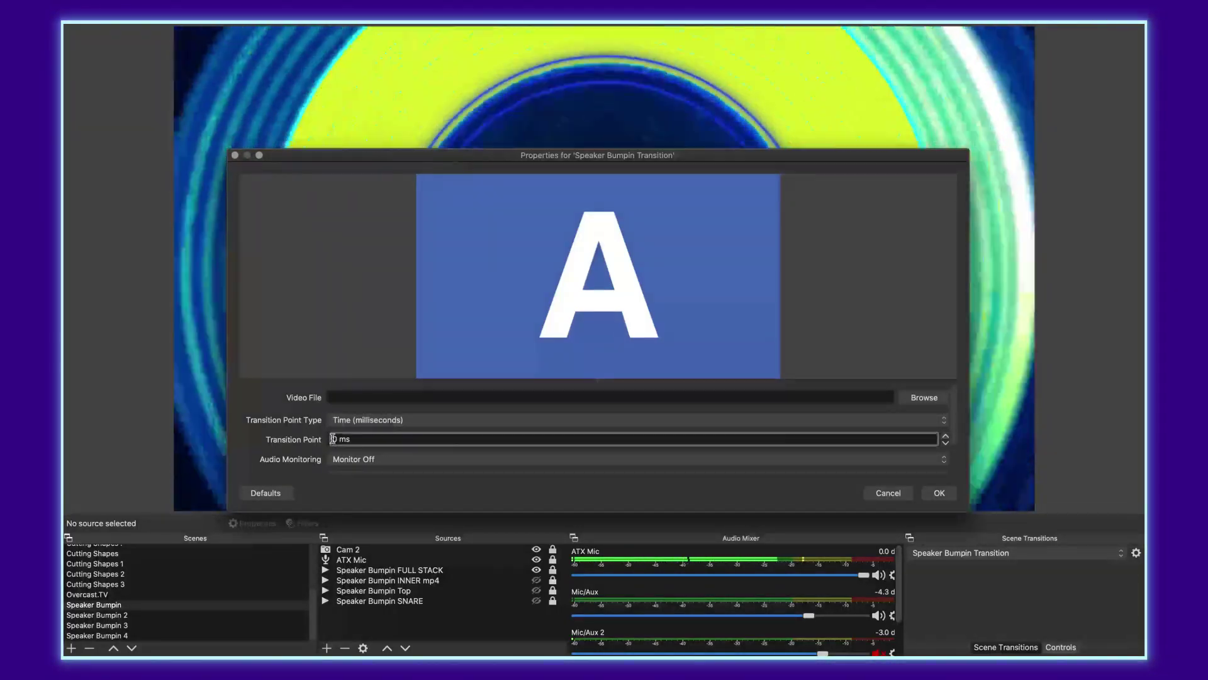
text(100)
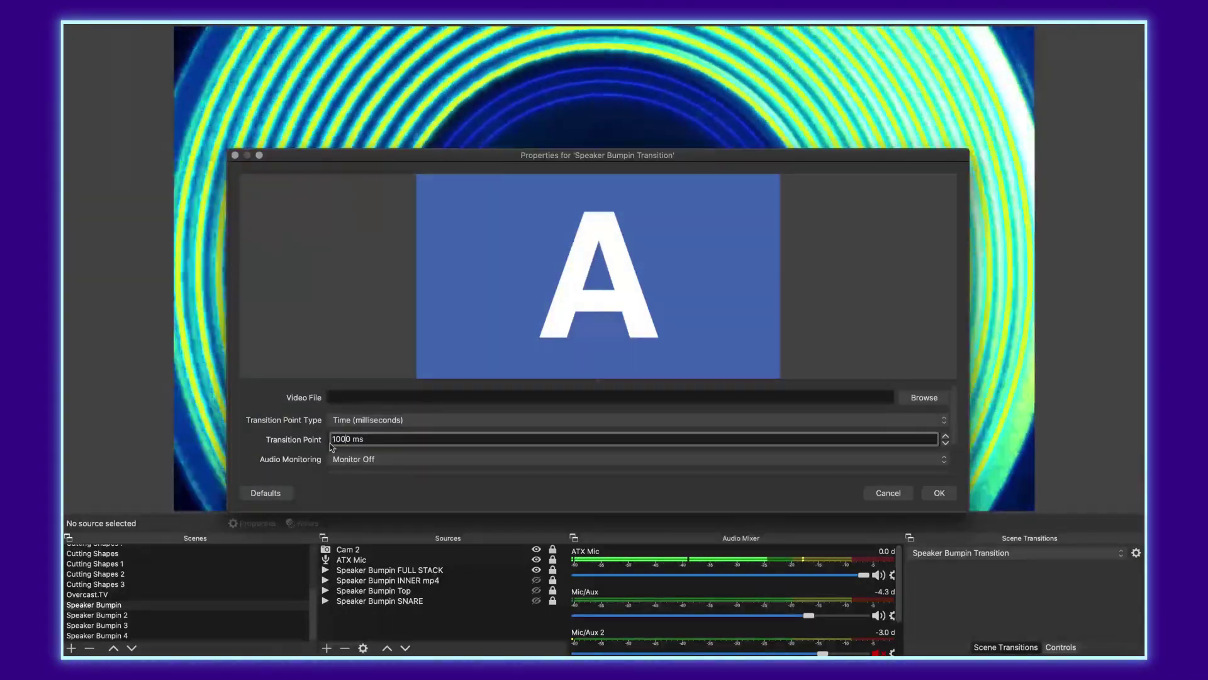
Load Speaker Bumpin Transition Stinger.webm as the stinger's video file.
click(925, 397)
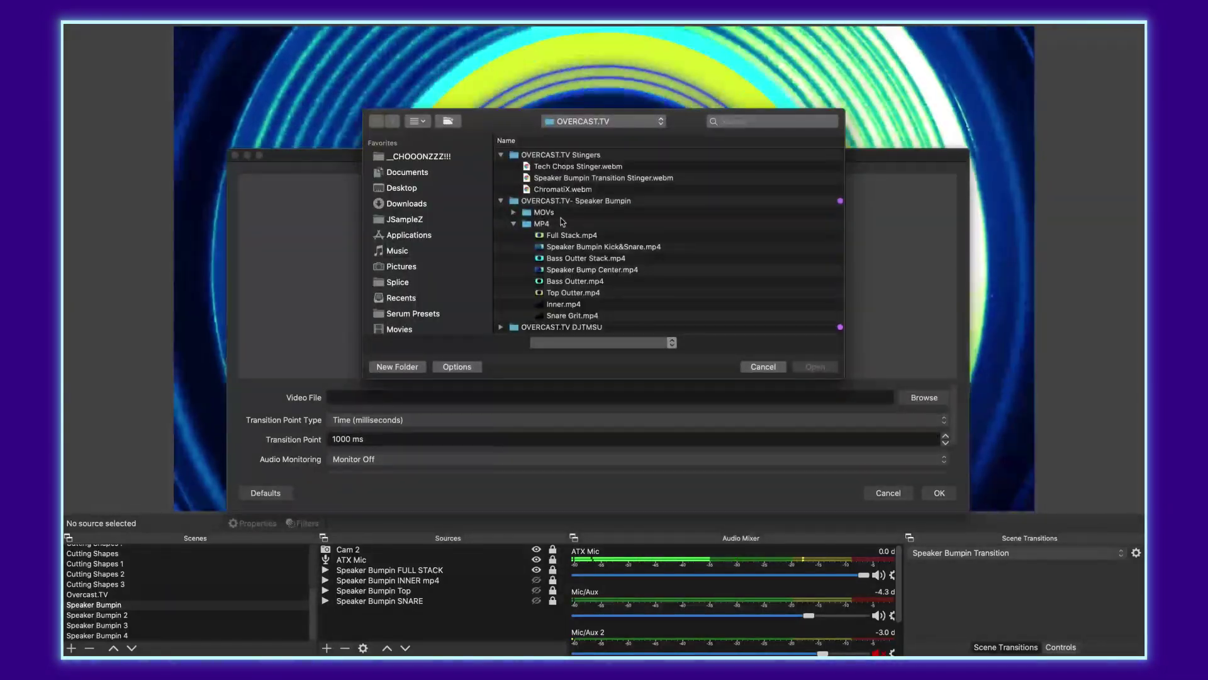
click(548, 182)
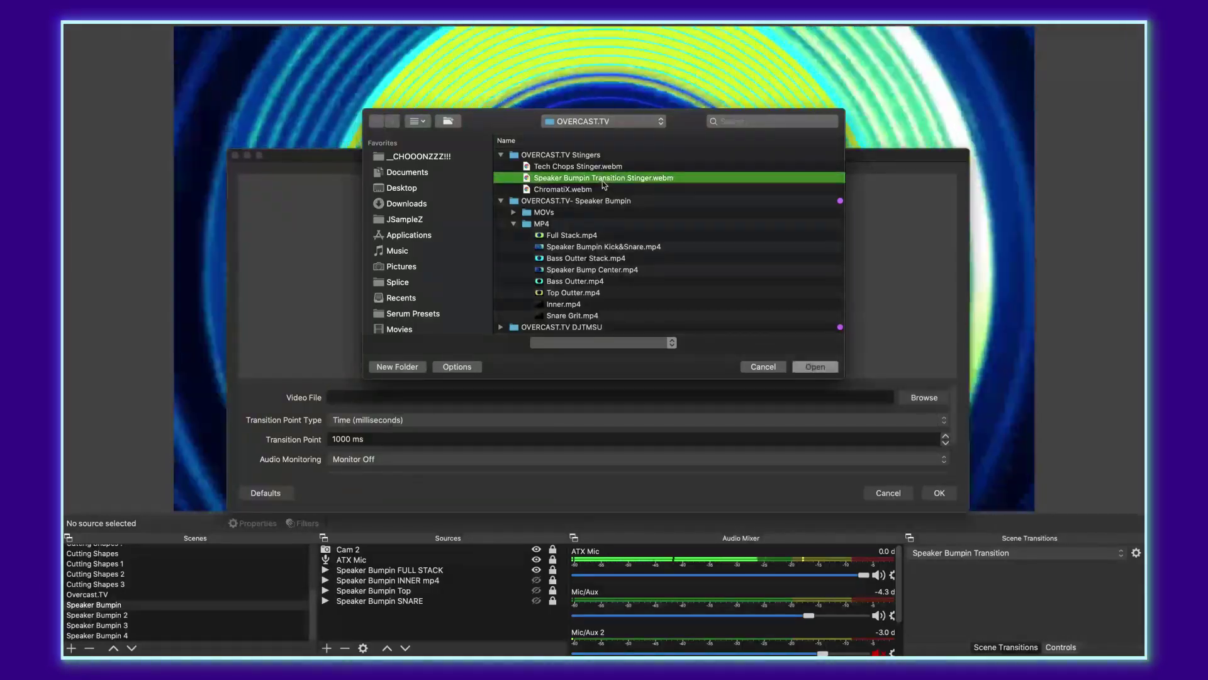
click(816, 367)
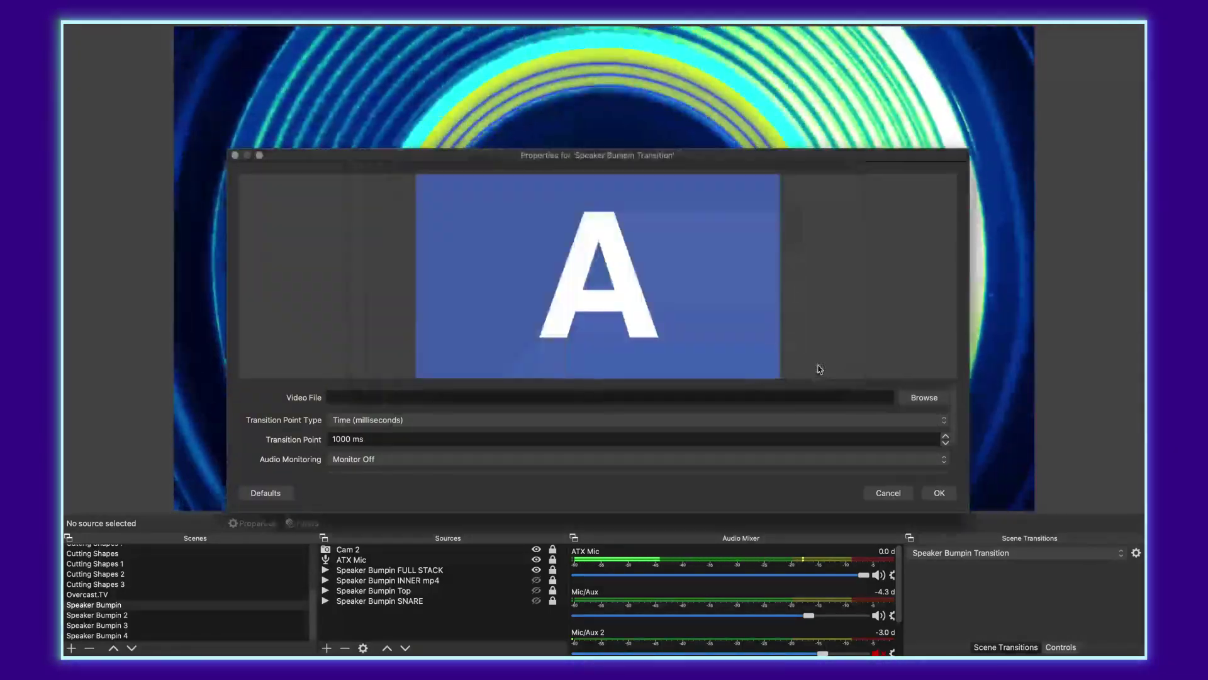
Keep Audio Monitoring on Monitor Off and save the stinger transition settings.
click(952, 399)
scroll(363, 424, down, 3)
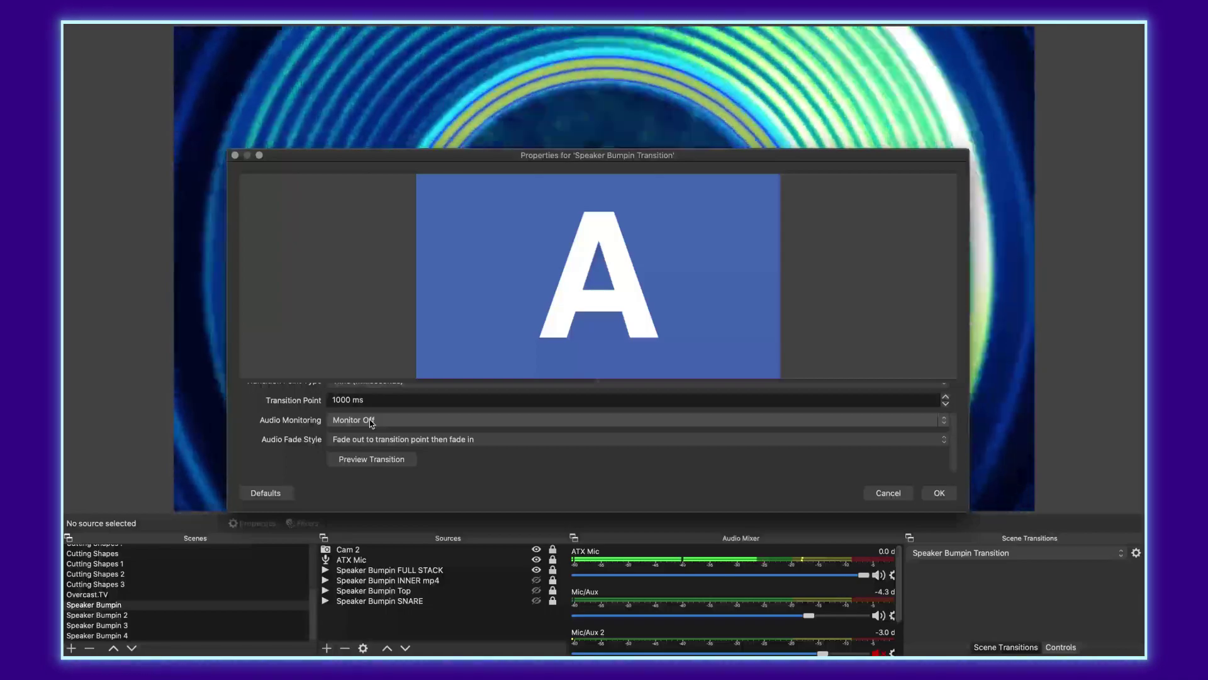
click(371, 421)
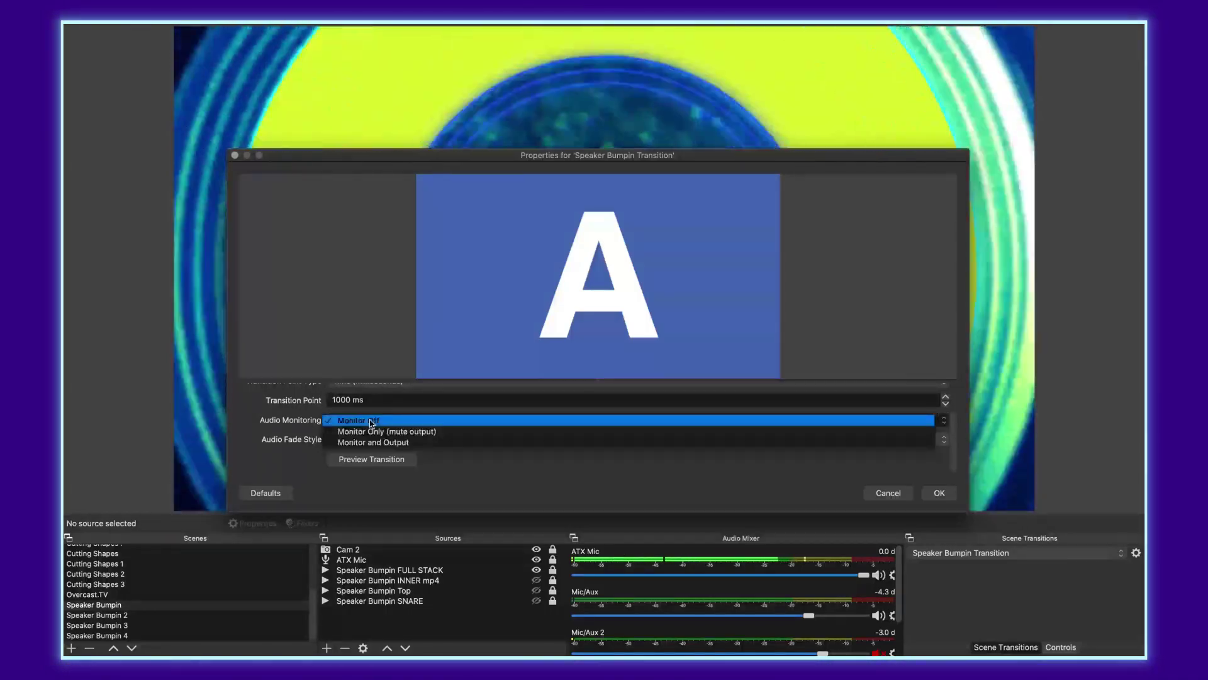
click(275, 417)
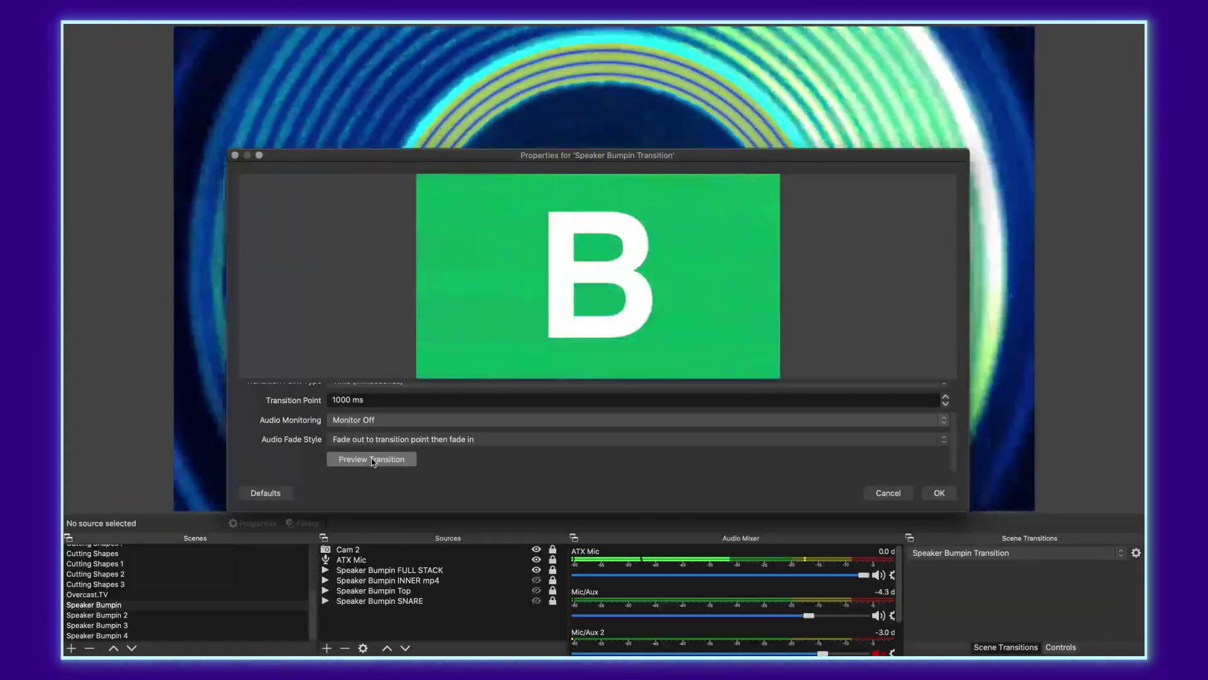
click(938, 493)
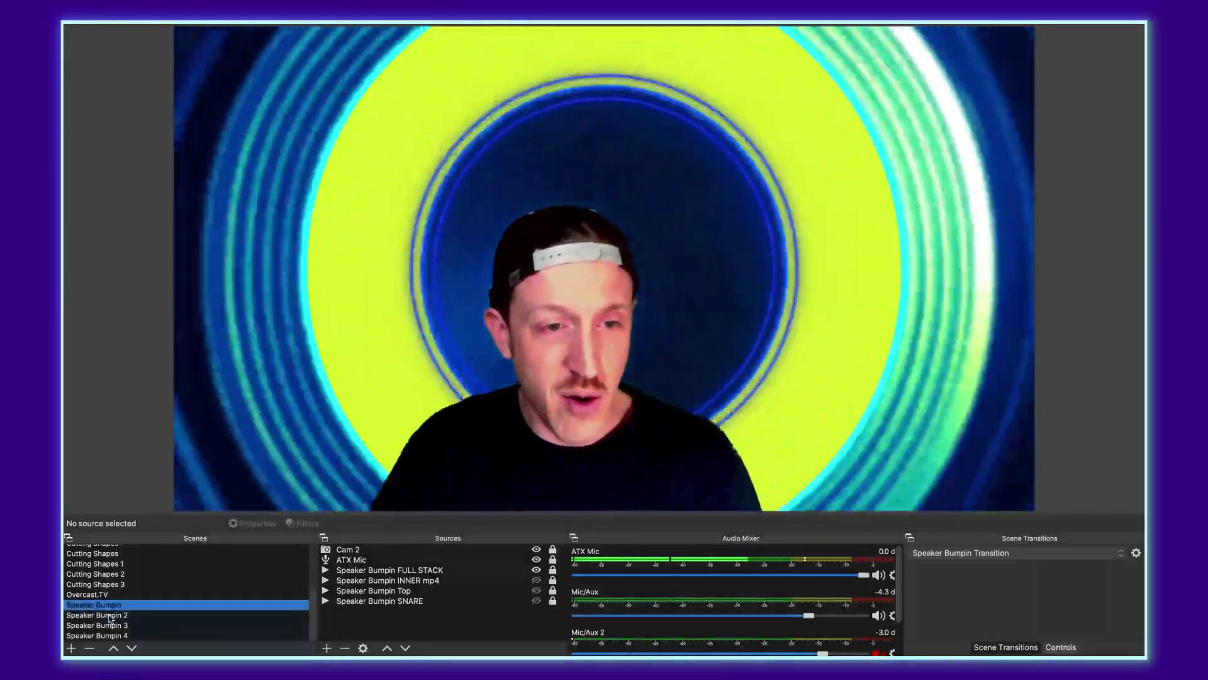
Switch the live scene to Speaker Bumpin 2.
click(110, 616)
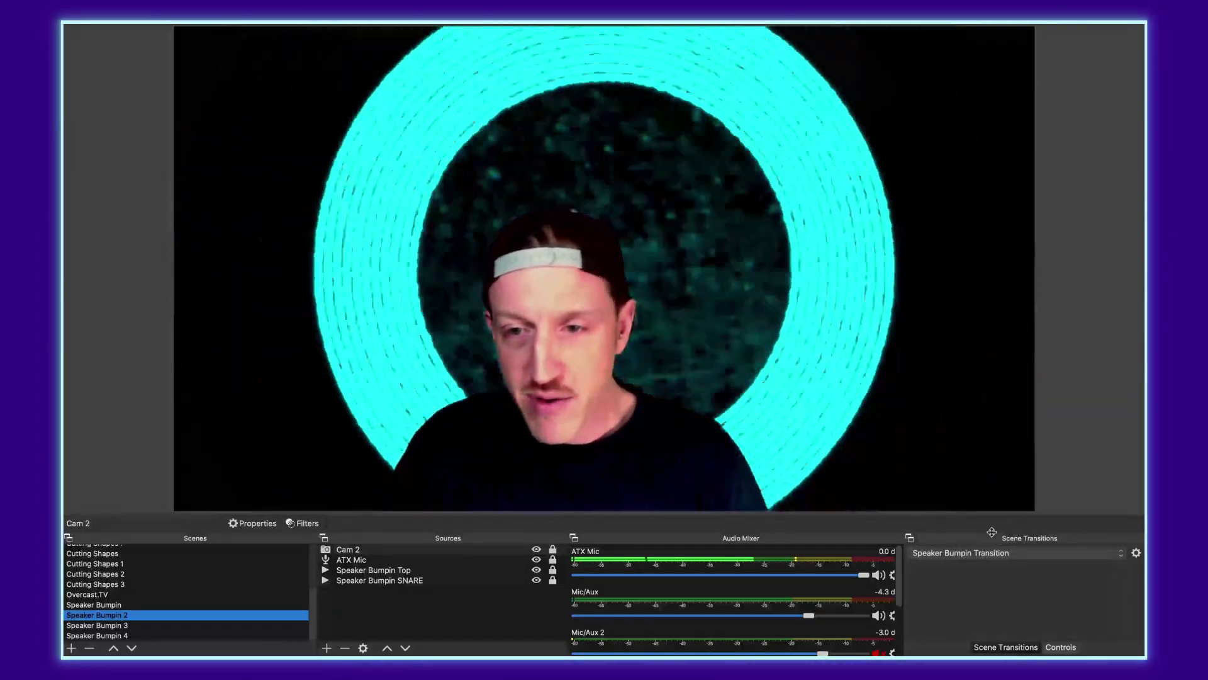
Enable Studio Mode and preview Speaker Bumpin 3, then Speaker Bumpin 4.
click(1061, 647)
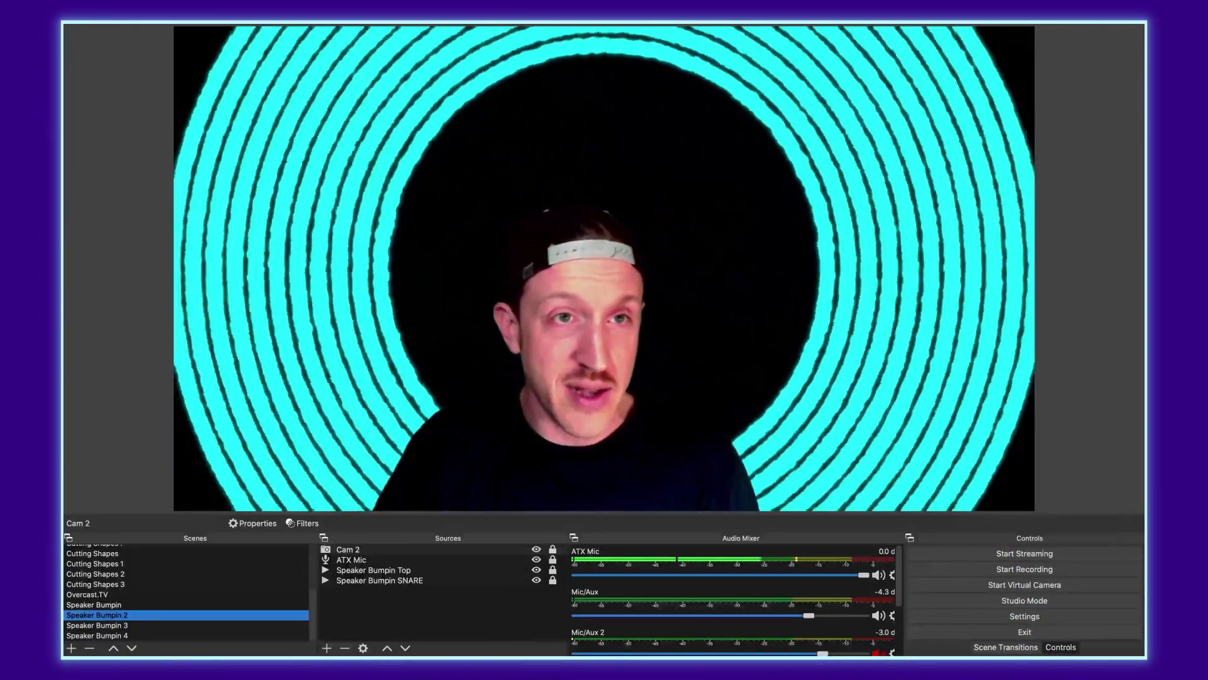
click(189, 24)
mouse_move(252, 36)
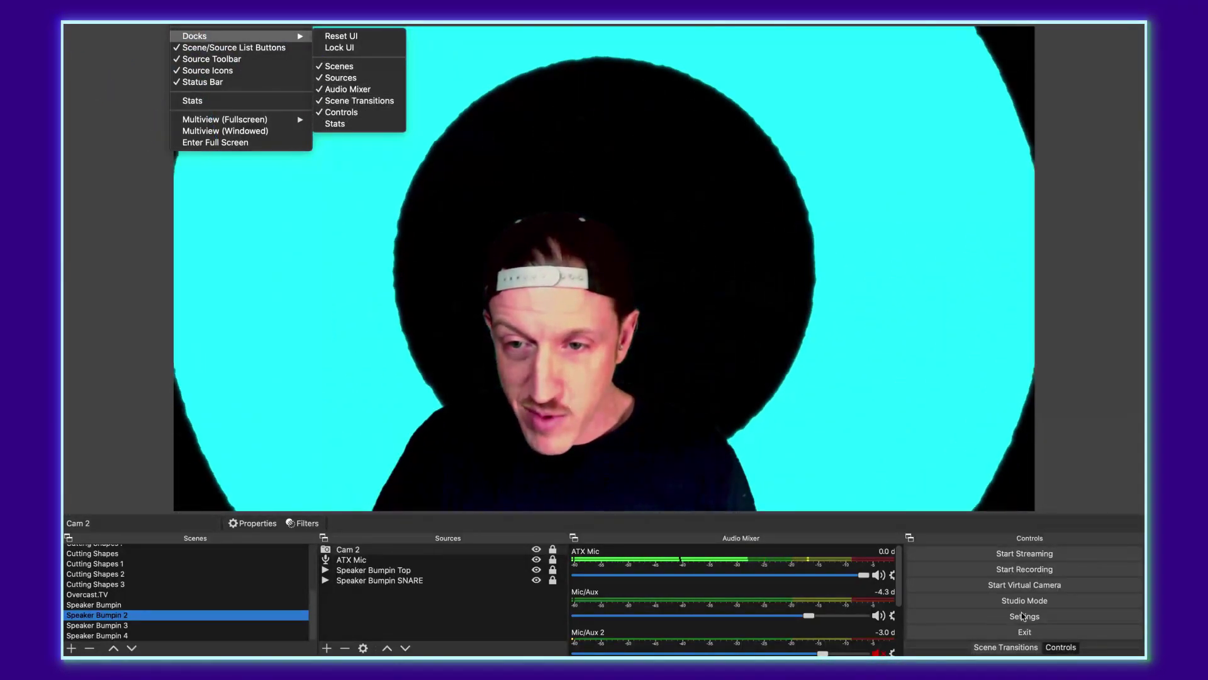
click(1024, 603)
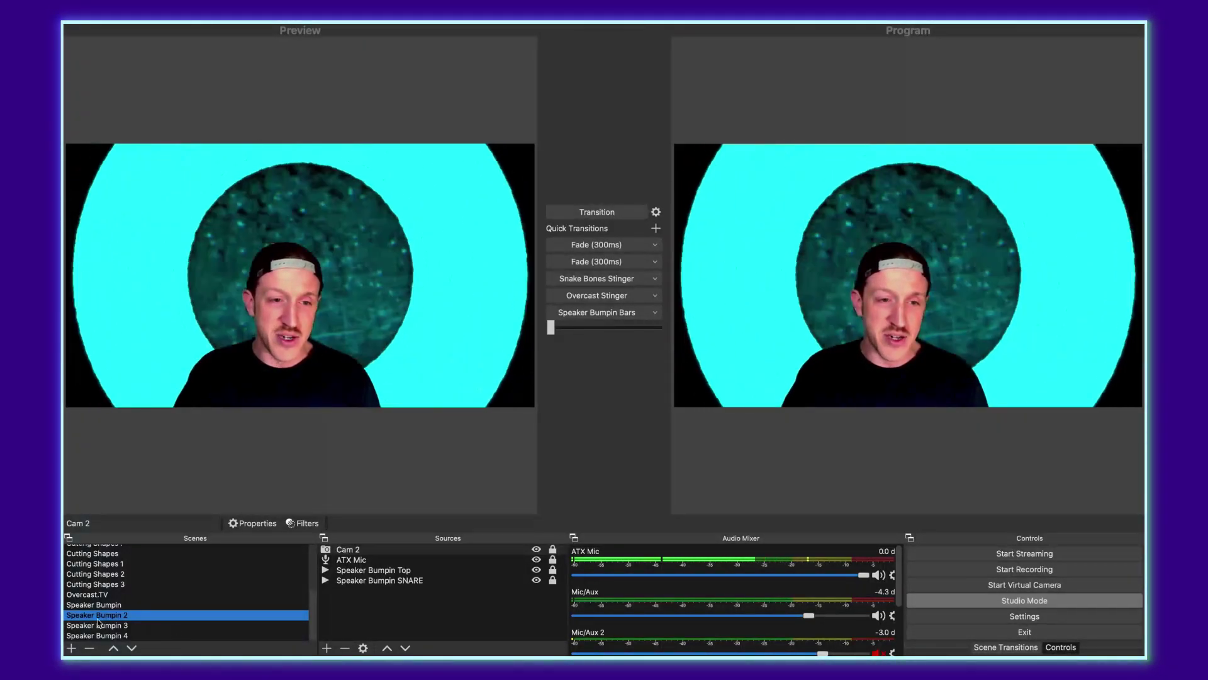
click(113, 626)
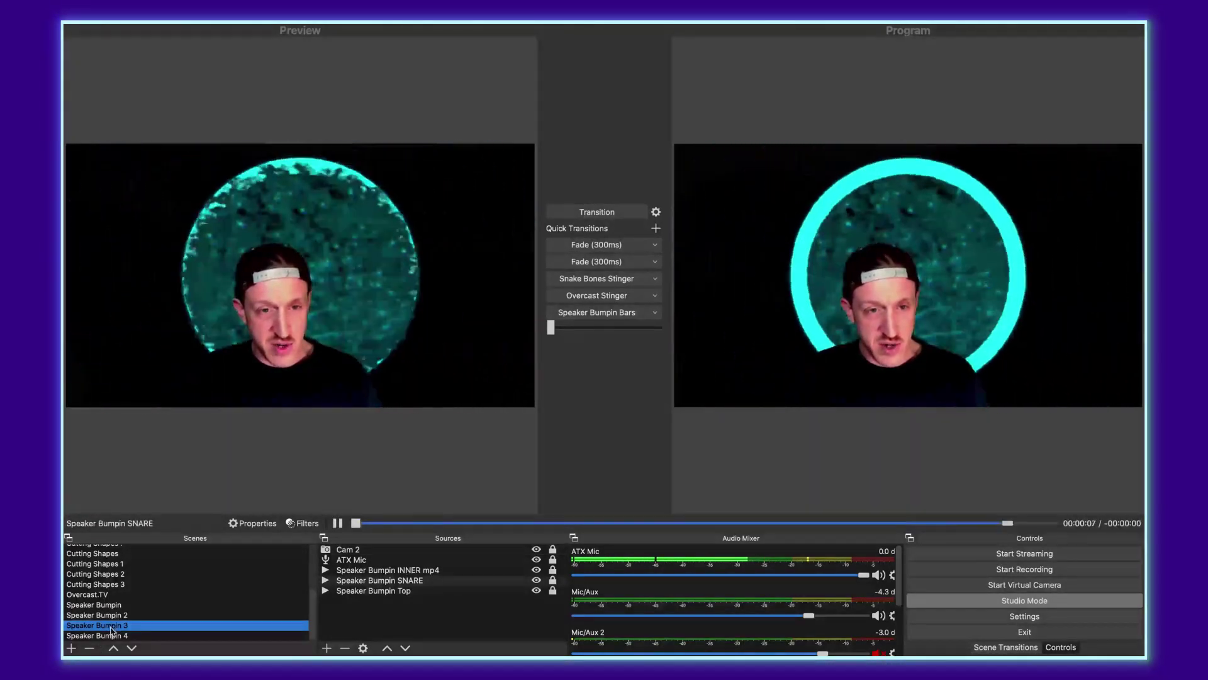
click(111, 636)
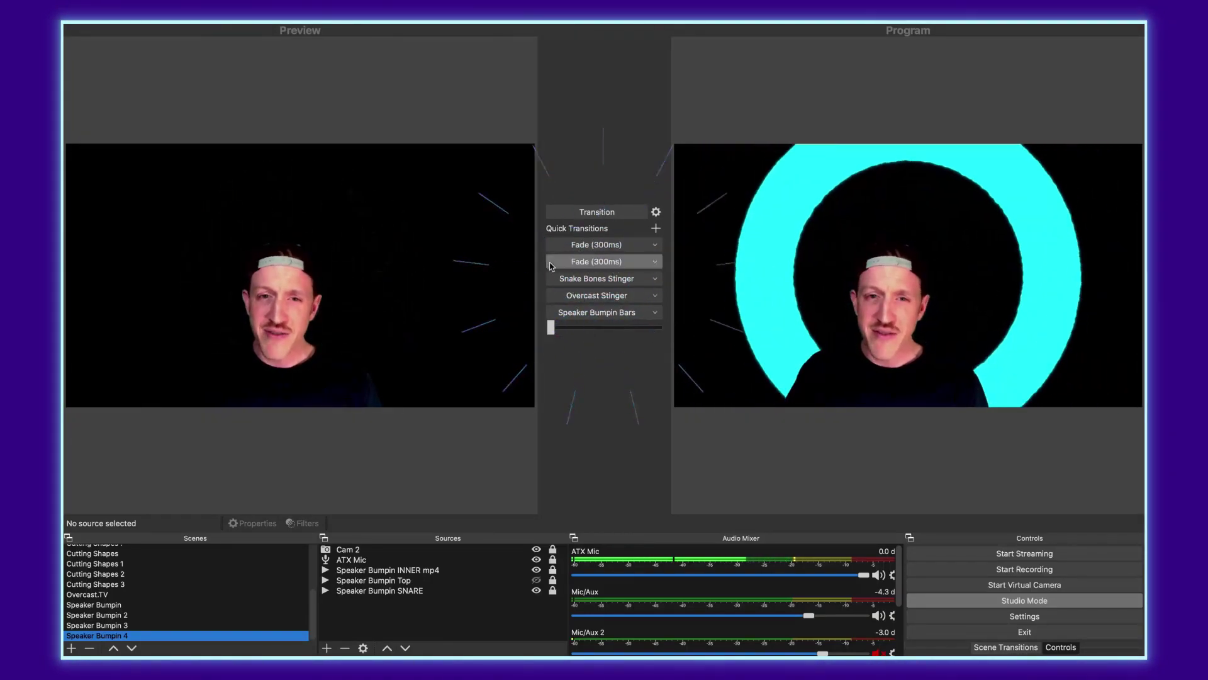
Add Speaker Bumpin Transition as a quick transition and take Speaker Bumpin 4 live with it.
click(656, 228)
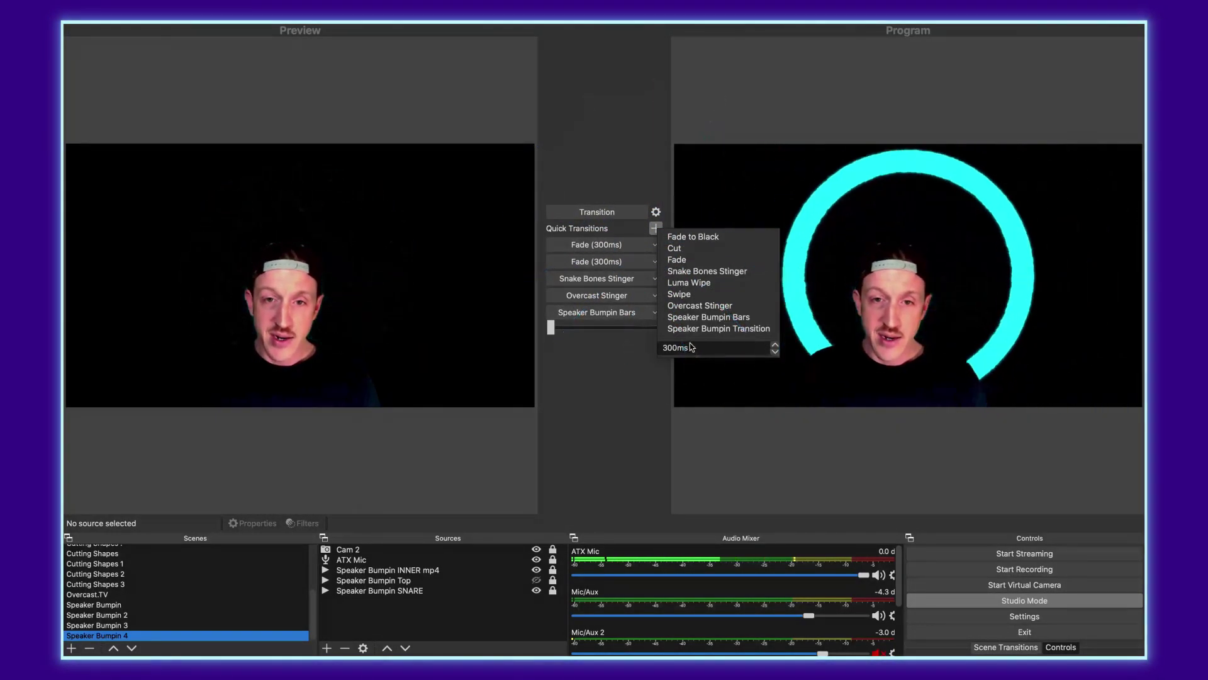
click(724, 329)
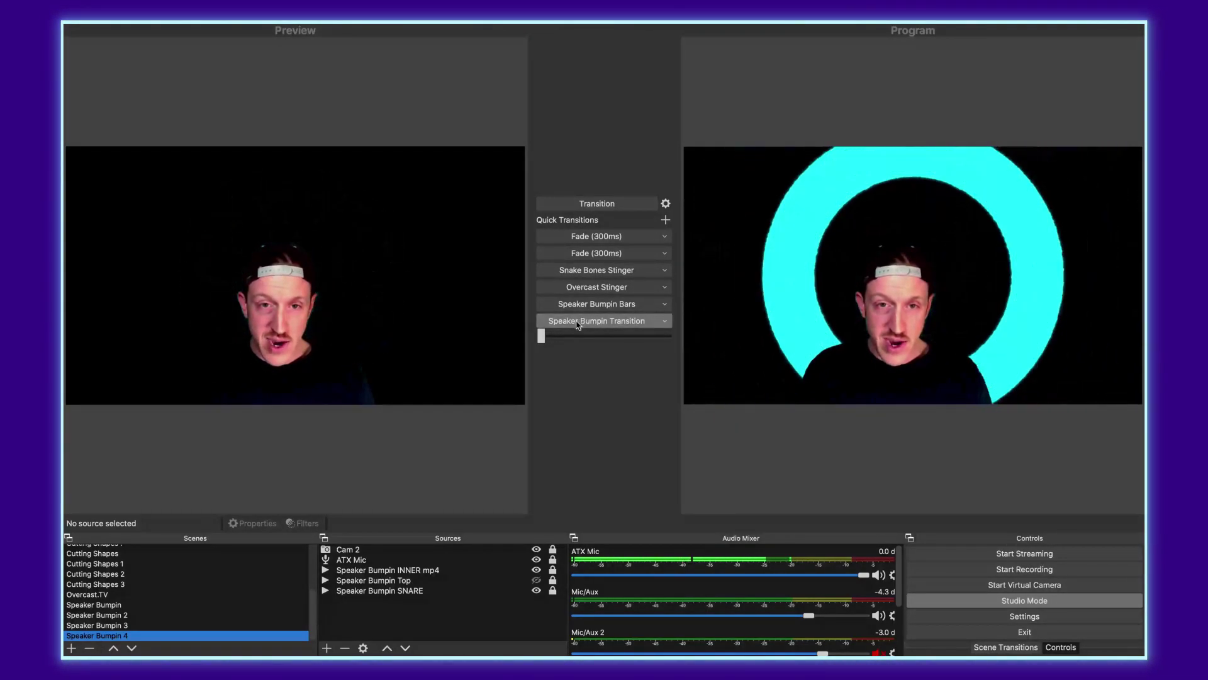
click(578, 322)
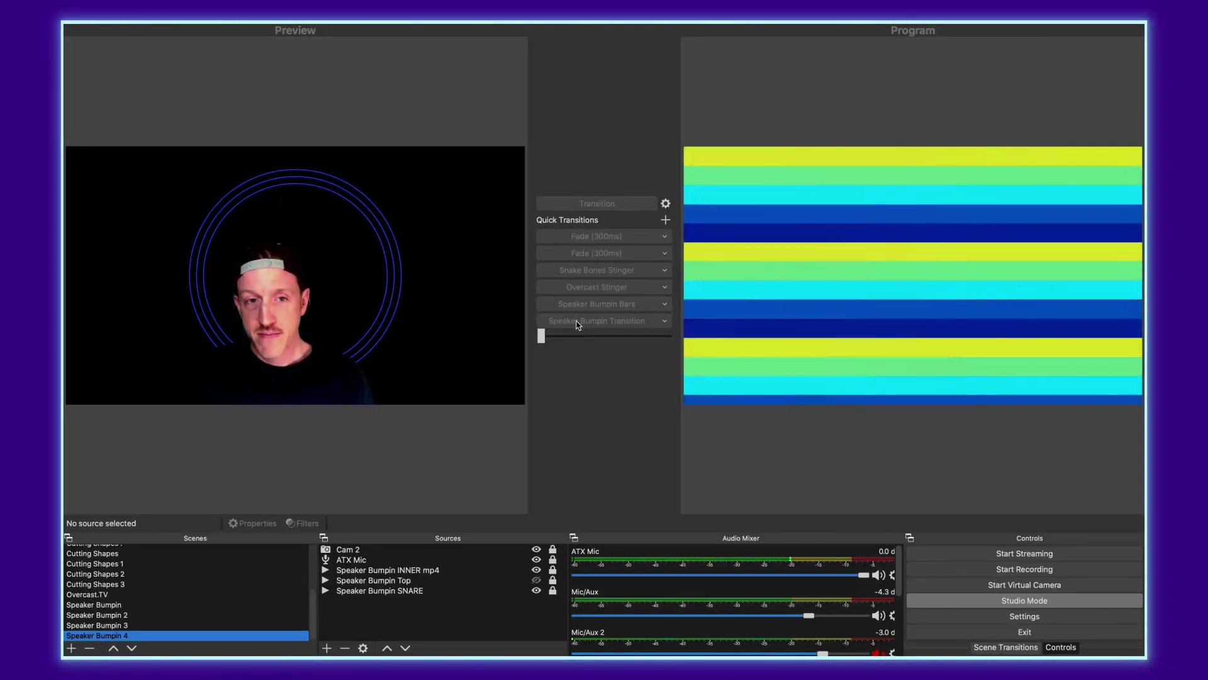
key(Up)
key(Up)
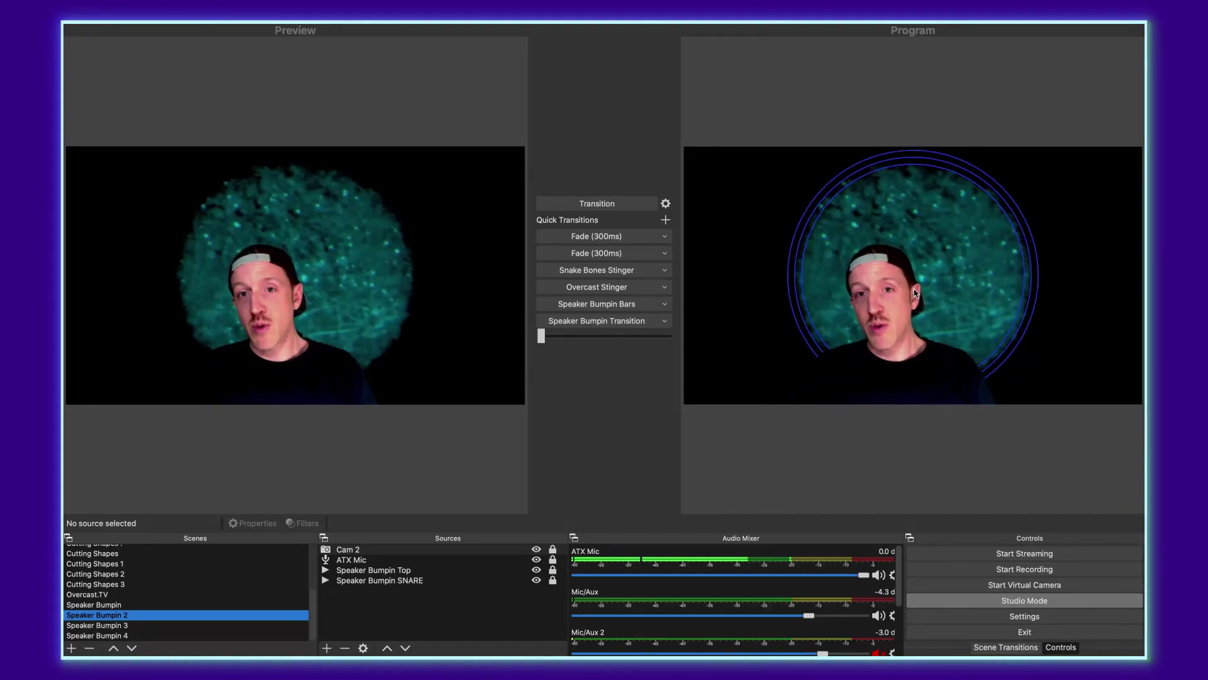
Turn off Studio Mode and test Overcast Stinger by switching to Speaker Bumpin 3.
click(1025, 601)
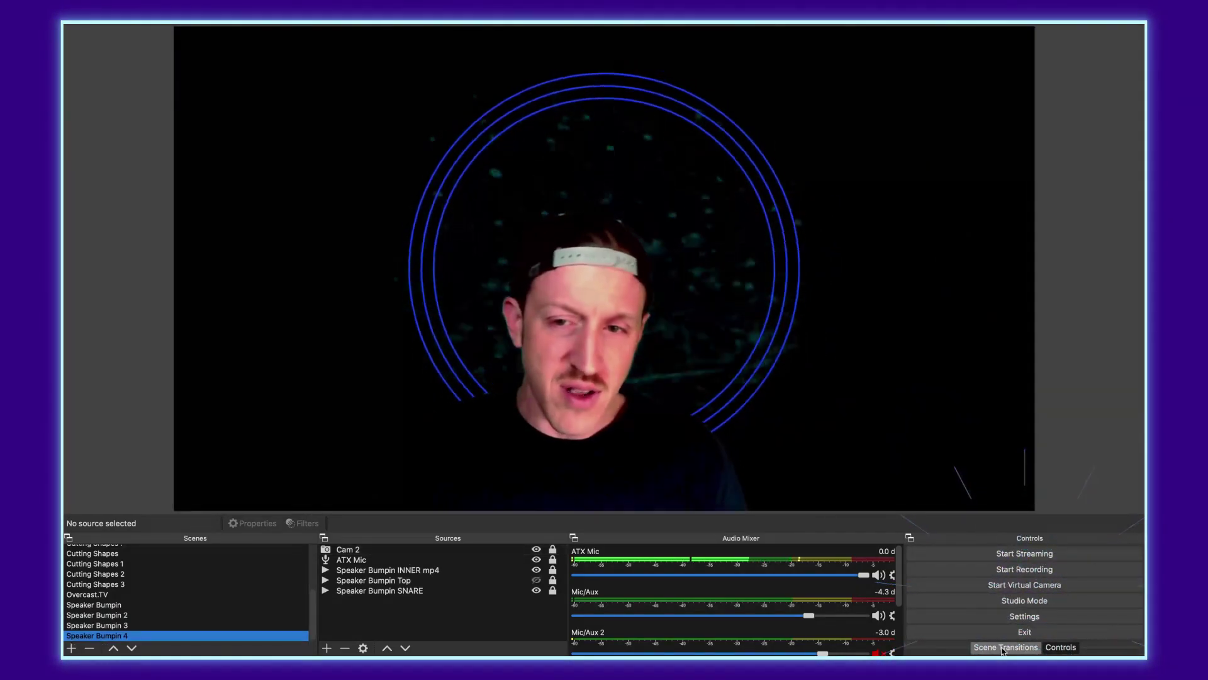
click(1001, 648)
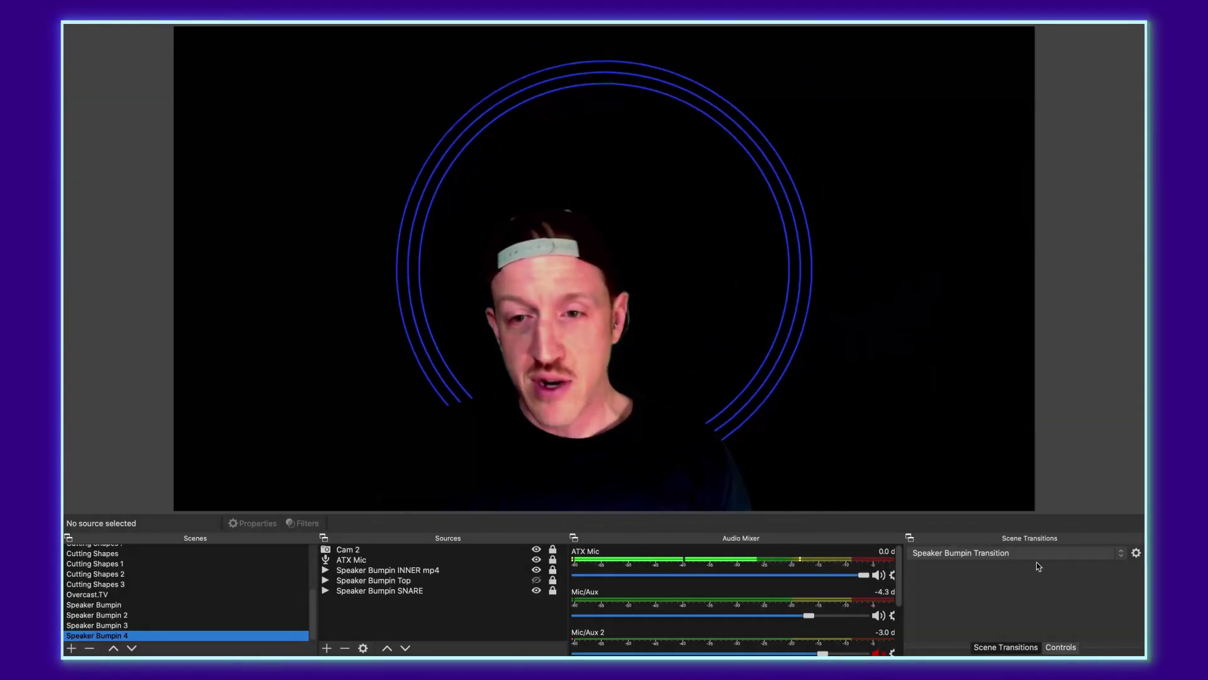
click(1031, 553)
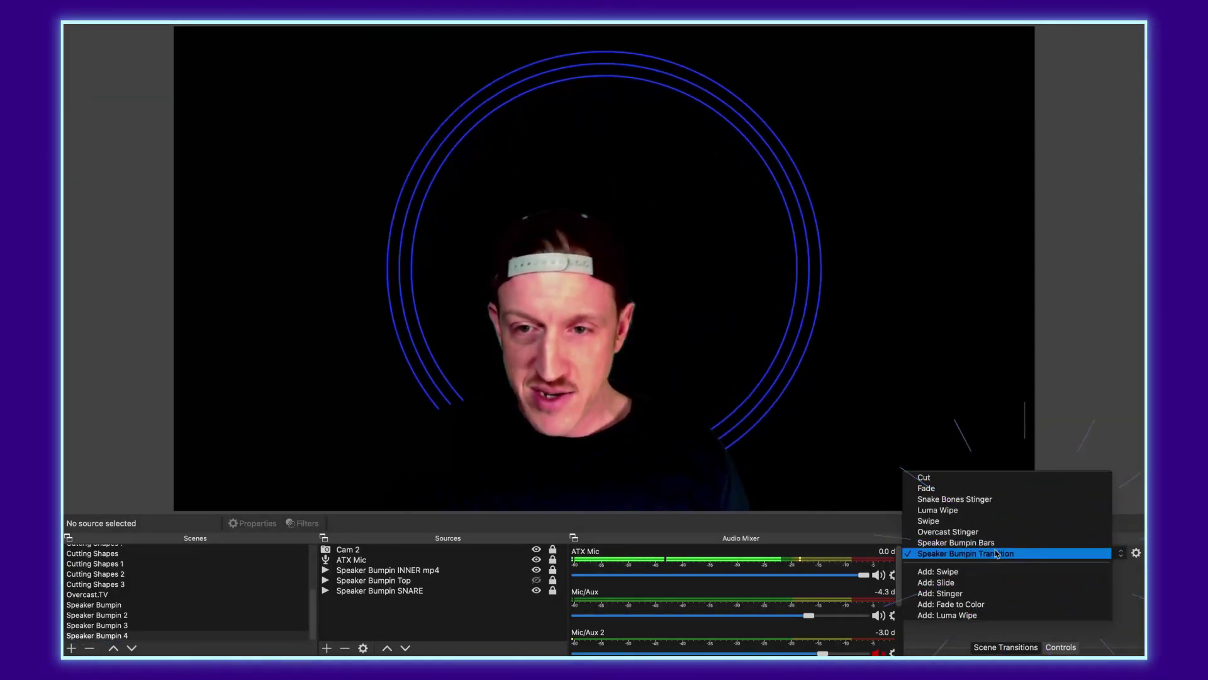
click(963, 532)
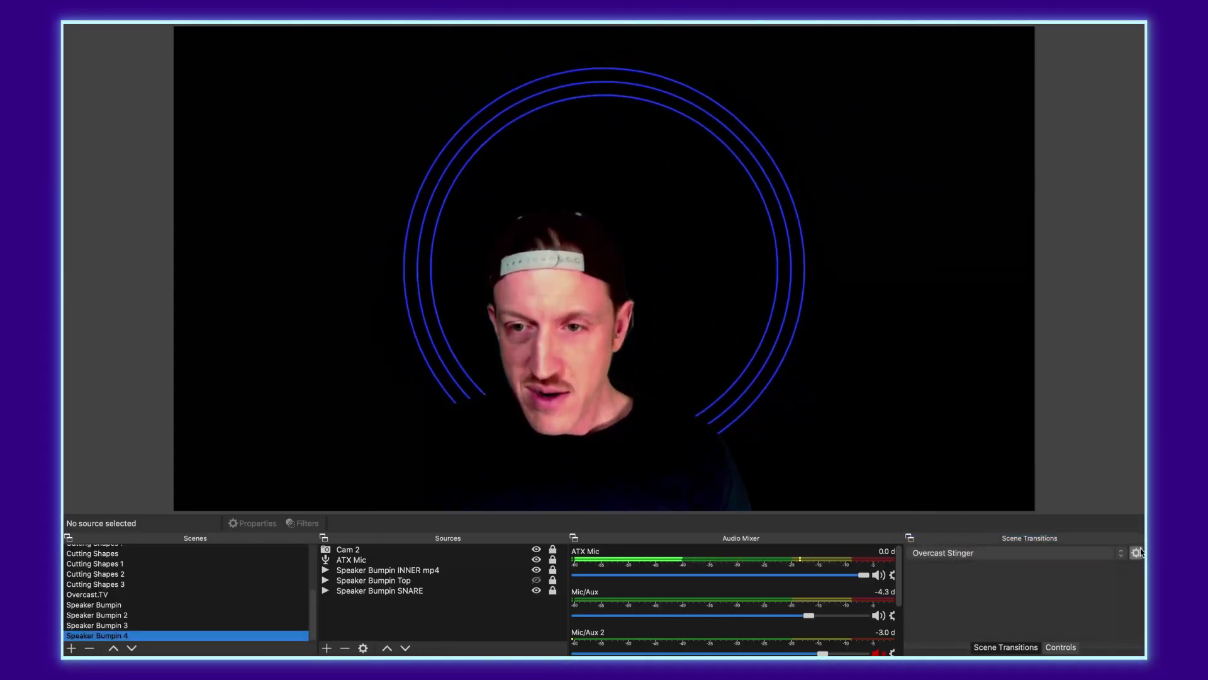
click(120, 622)
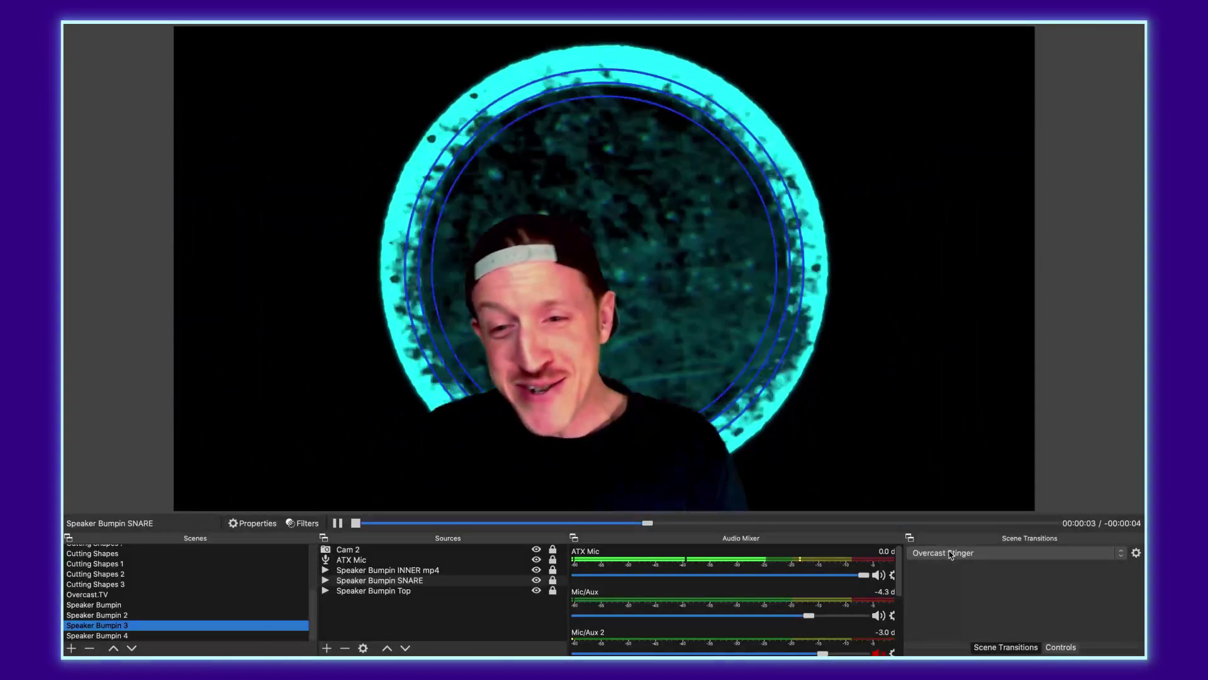
Set Speaker Bumpin Transition as default, then switch to Speaker Bumpin 2 and Overcast.TV.
click(951, 553)
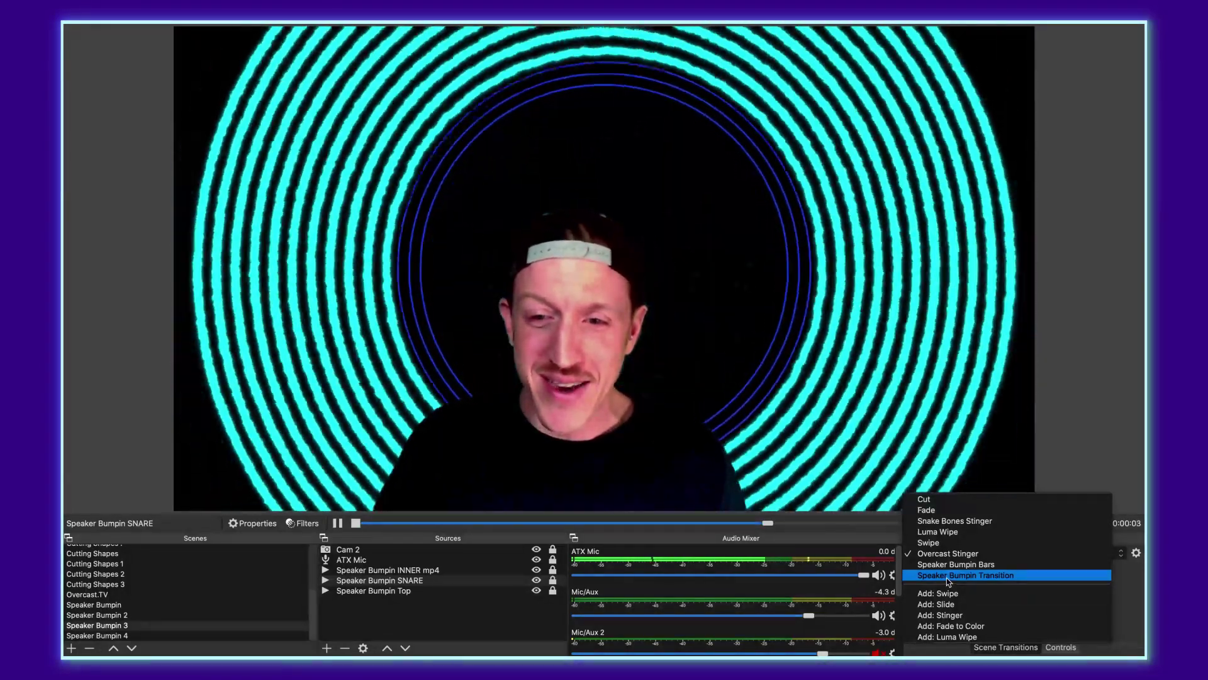
click(948, 582)
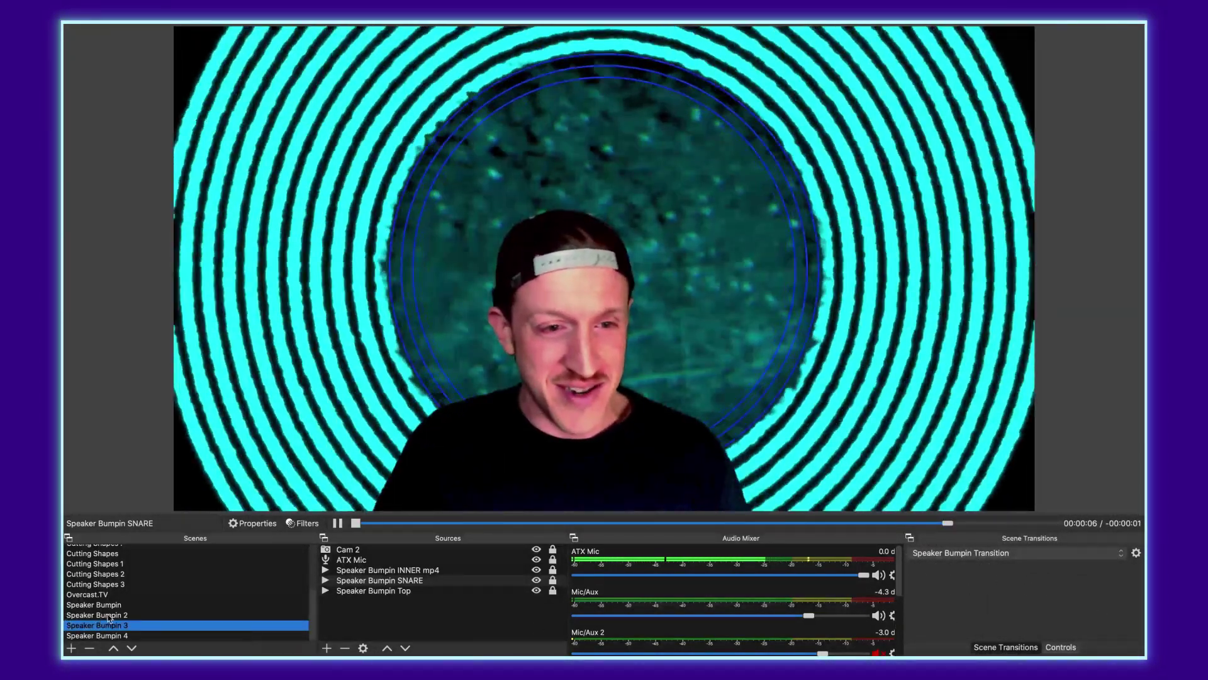
click(107, 616)
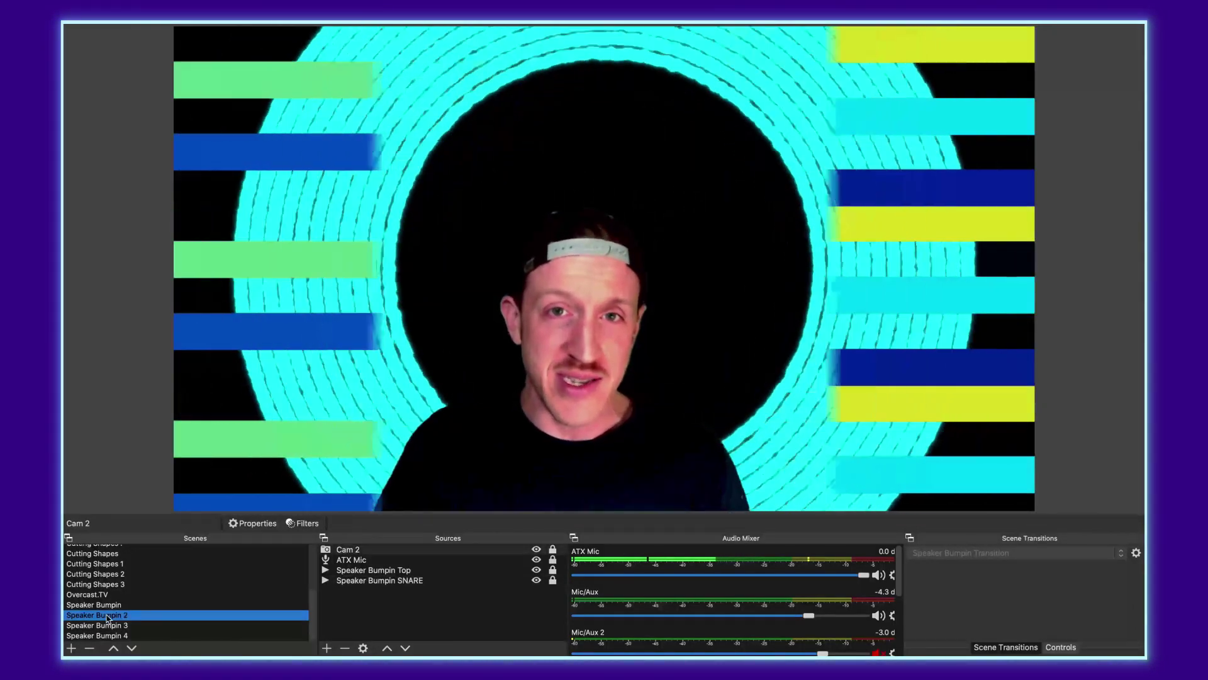
click(98, 595)
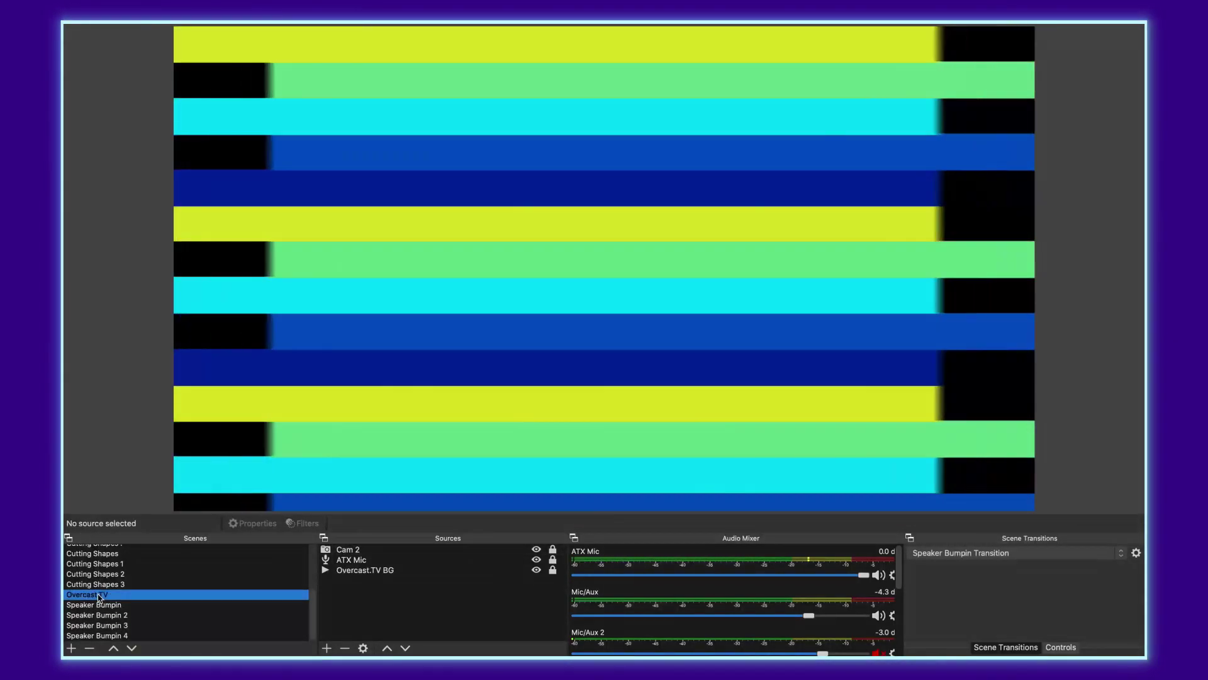